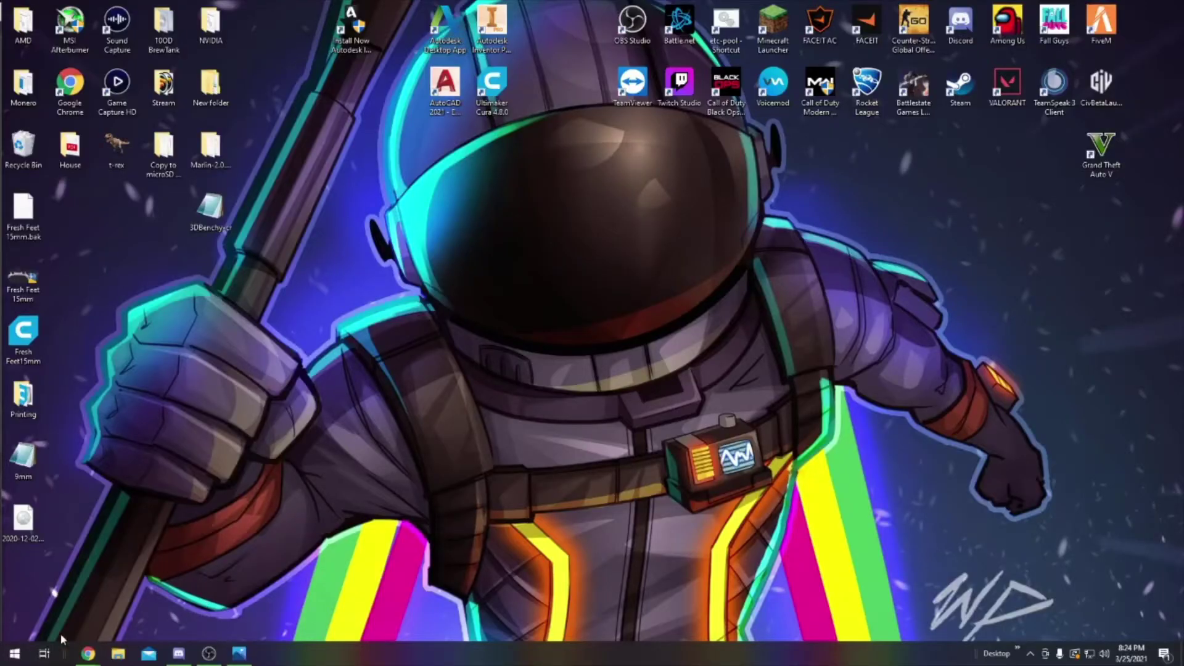
{"action": "left_click", "coordinate": [15, 653]}
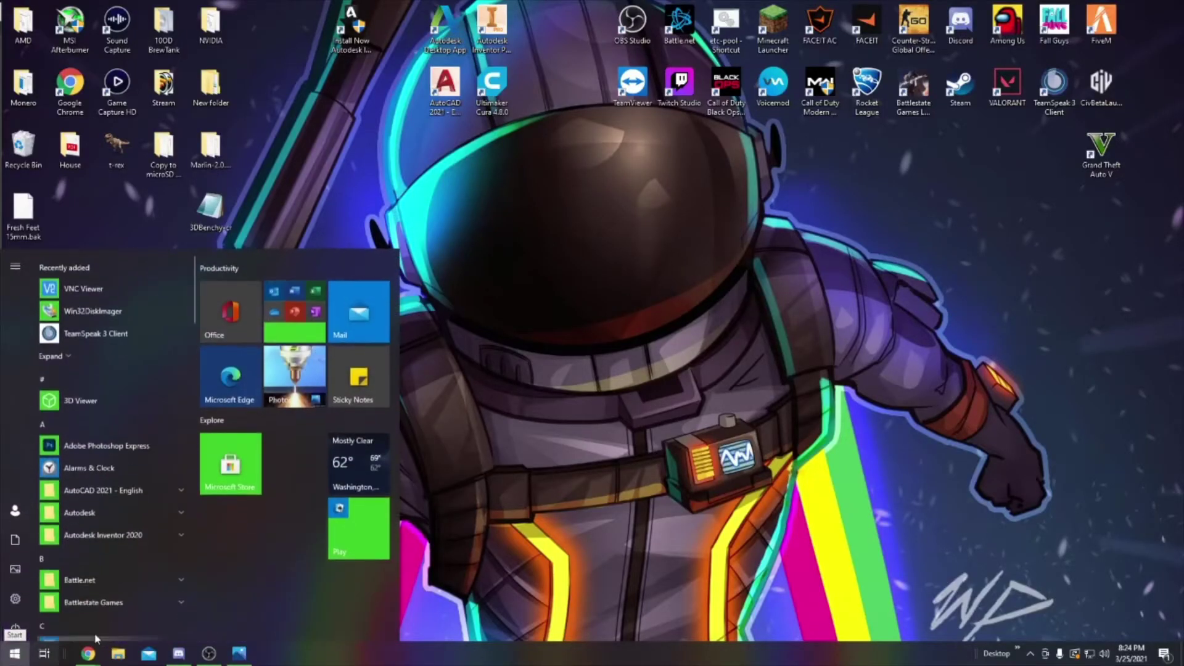
{"action": "type", "text": "cmd"}
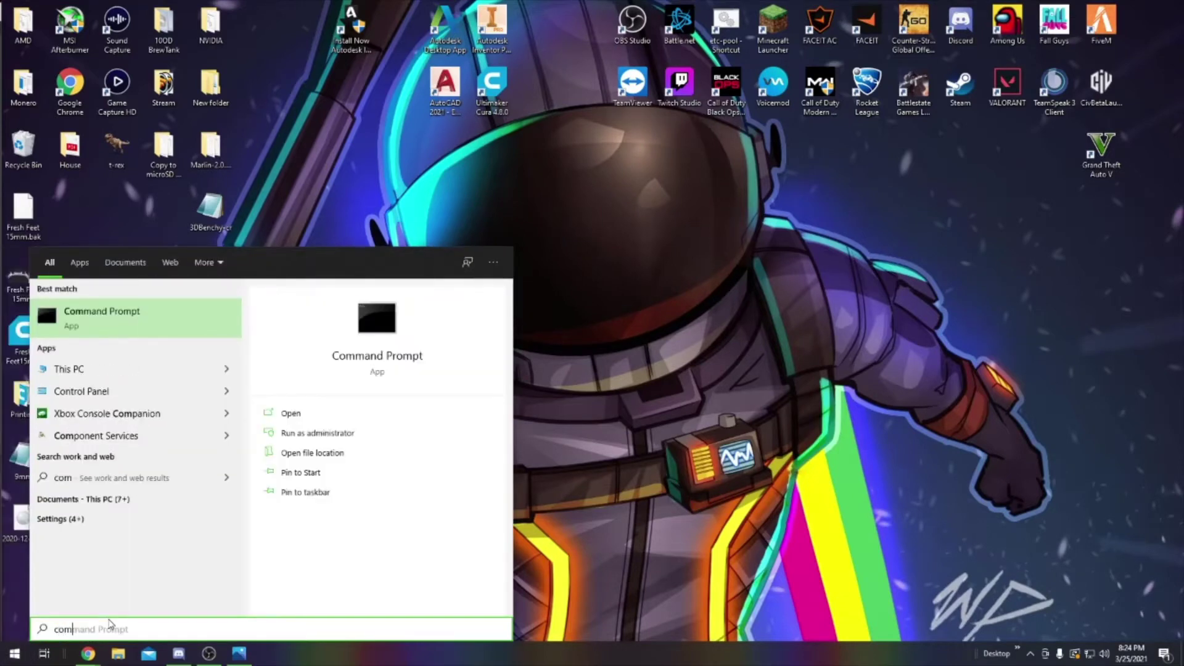
{"action": "key", "text": "Return"}
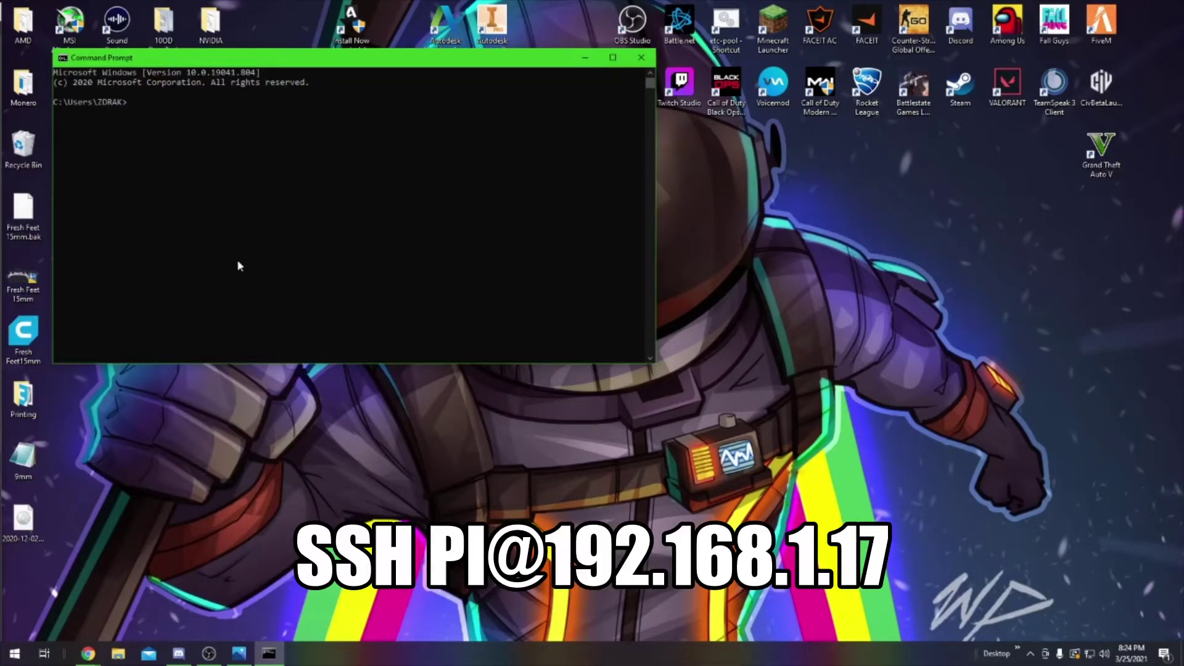
{"action": "type", "text": "ssh pi@192.168.1.17"}
{"action": "key", "text": "Return"}
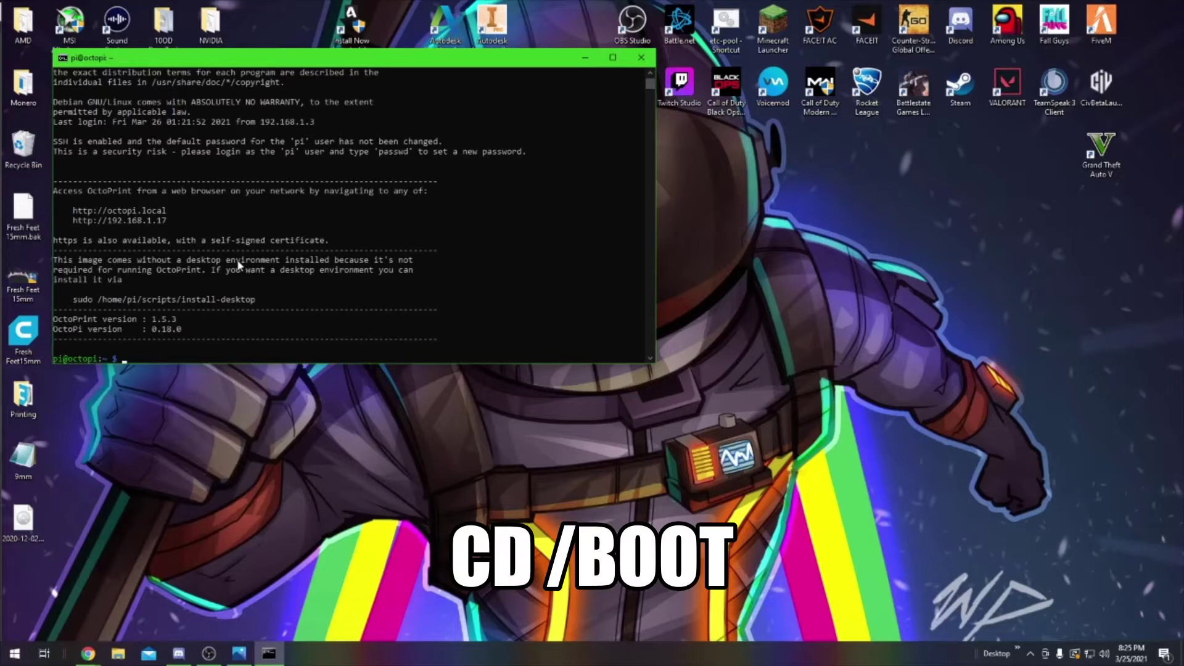
Change into the /boot directory and list its files.
{"action": "type", "text": "cd /boot"}
{"action": "key", "text": "Return"}
{"action": "type", "text": "ls"}
{"action": "key", "text": "Return"}
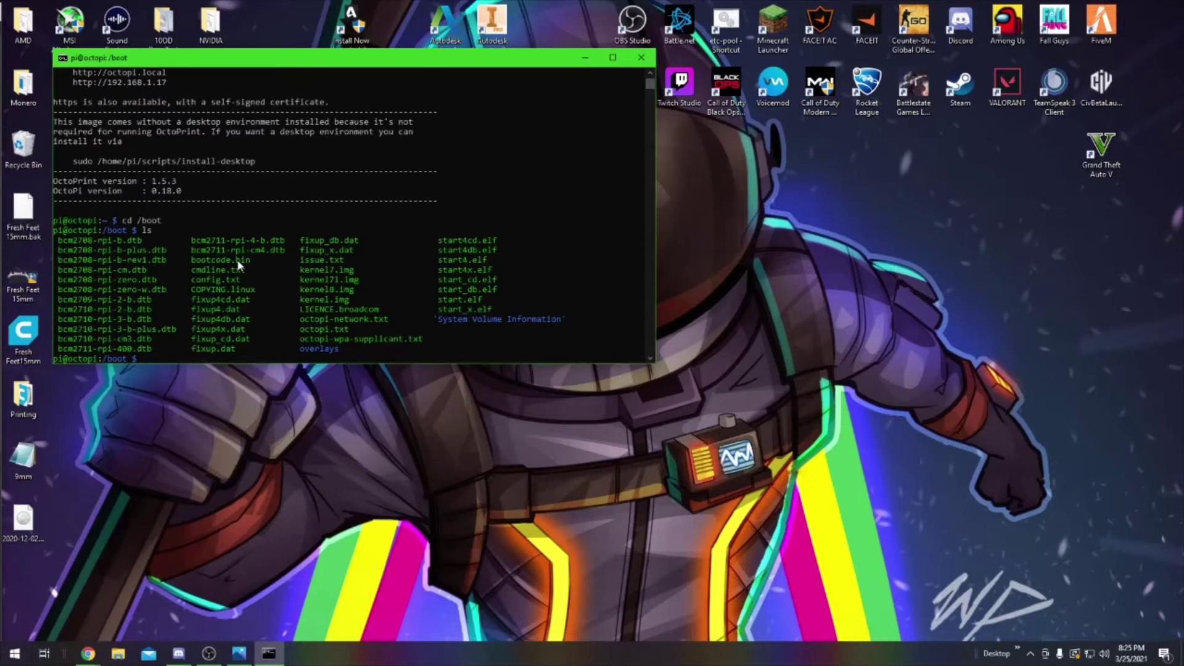
Open config.txt in nano with sudo, entering the sudo password.
{"action": "type", "text": "sudo"}
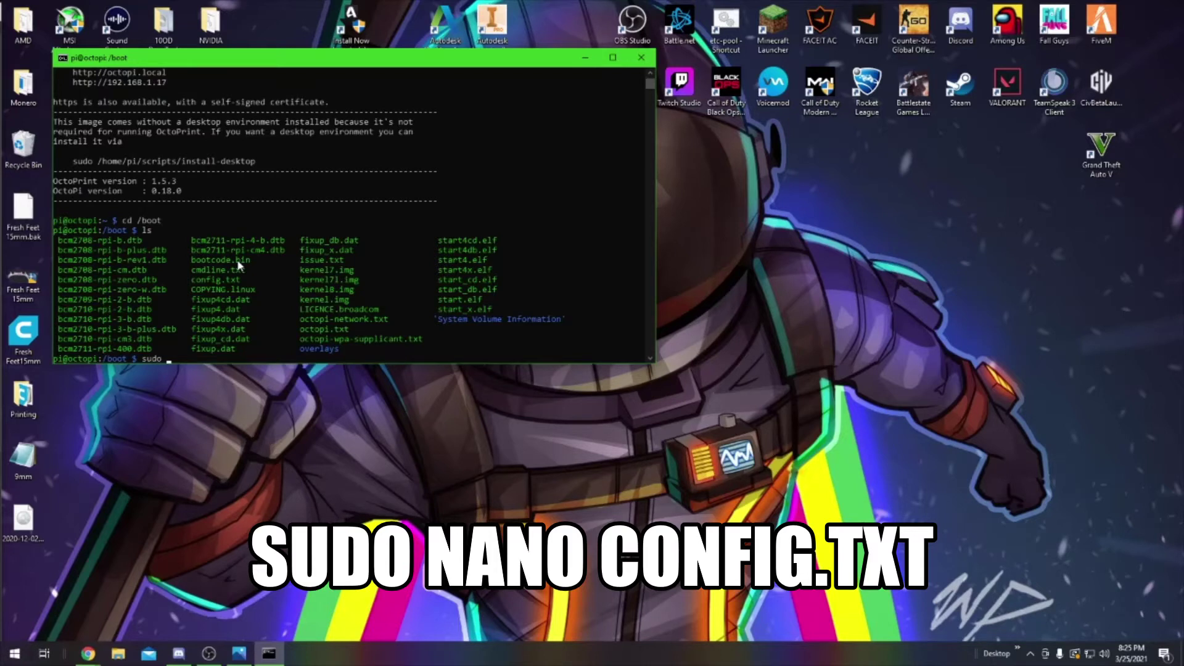
{"action": "type", "text": " nano config.txt"}
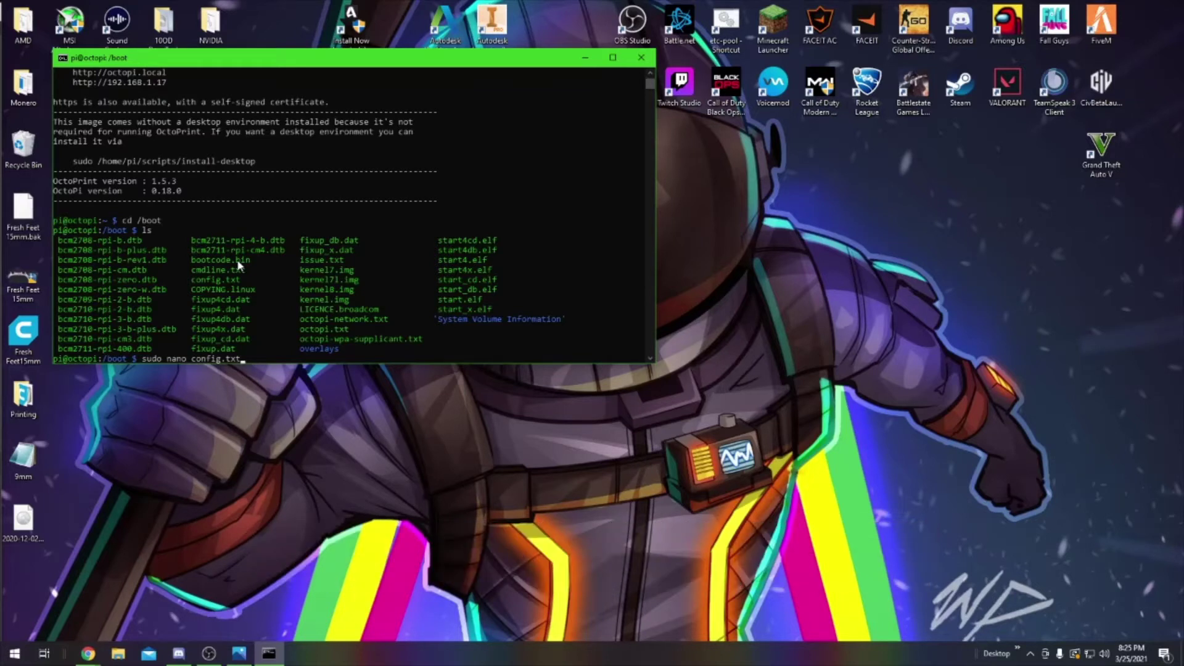
{"action": "key", "text": "Return"}
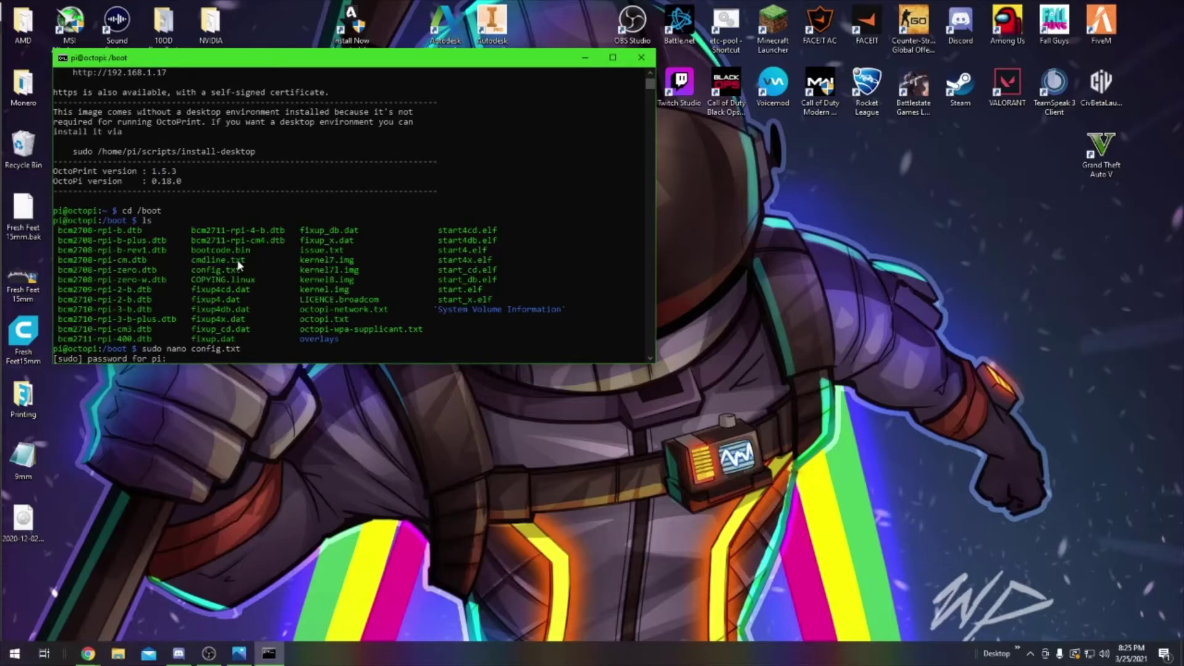
{"action": "key", "text": "Return"}
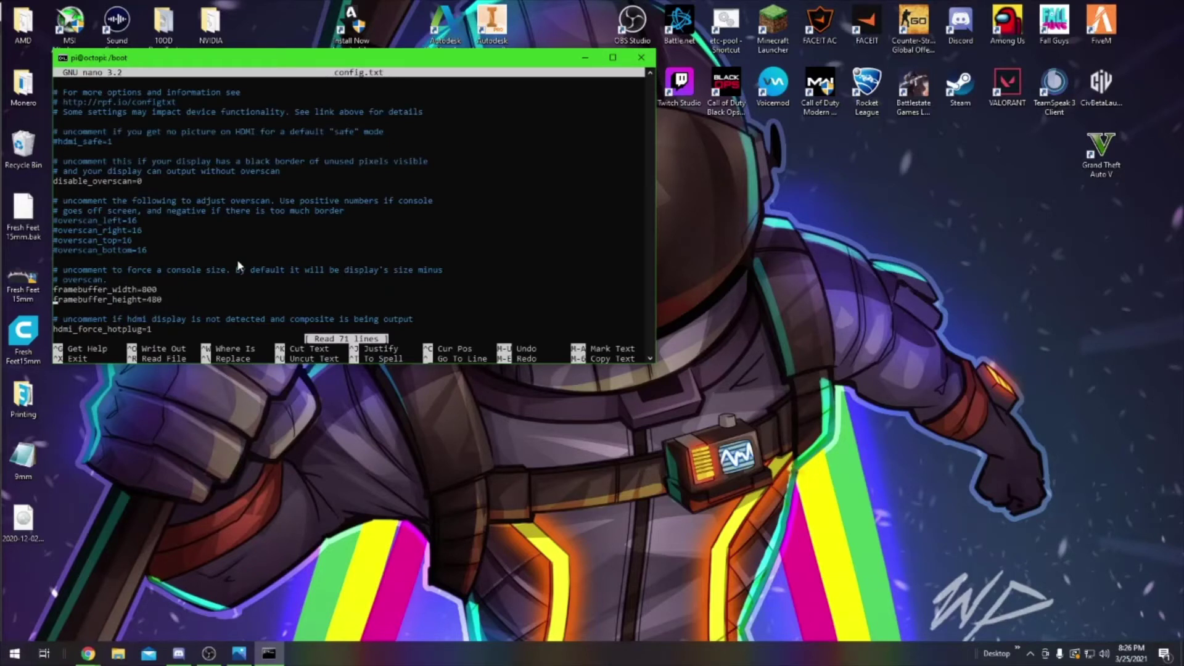
Scroll down config.txt to the hdmi_group=2 and hdmi_mode= block.
{"action": "key", "text": "Down"}
{"action": "key", "text": "Down"}
{"action": "key", "text": "Down"}
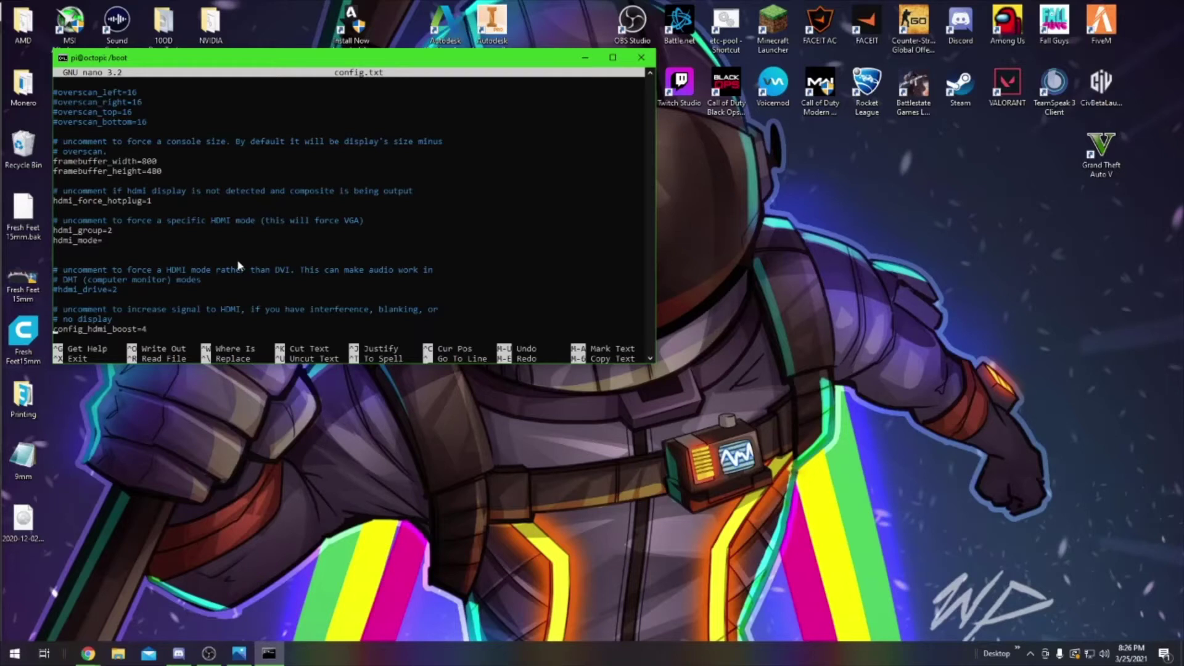
{"action": "key", "text": "Down"}
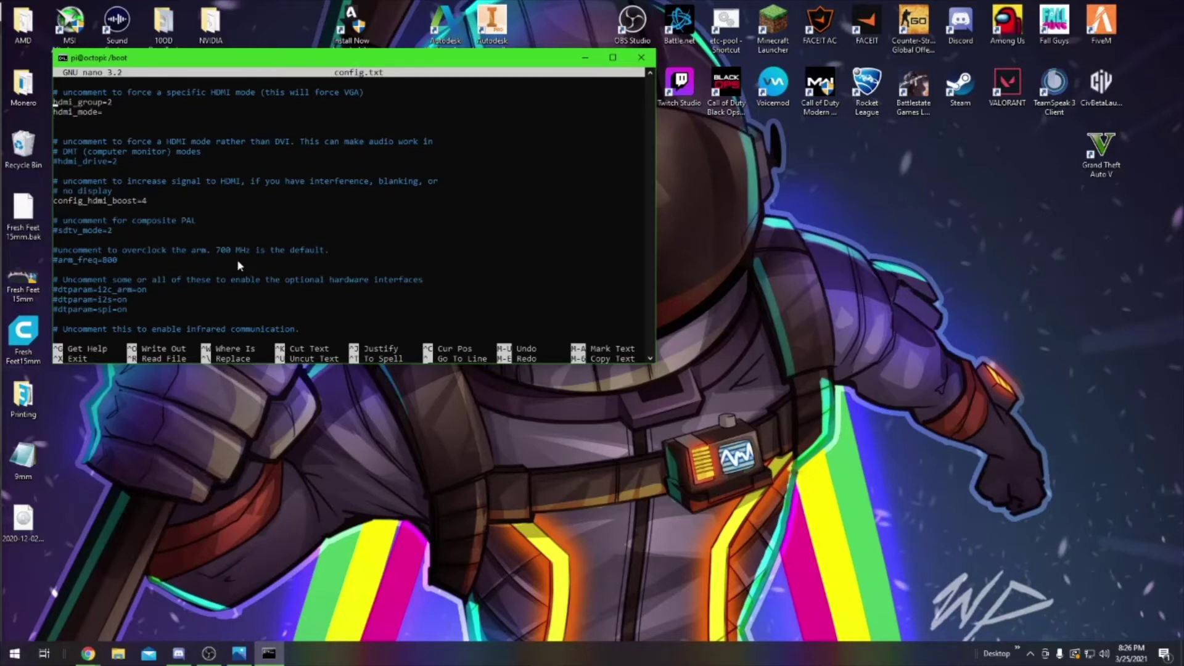
Insert max_usb_current=1 and hdmi_cvt 1024 600 60, set hdmi_mode=87, and add hdmi_drive=1.
{"action": "key", "text": "Return"}
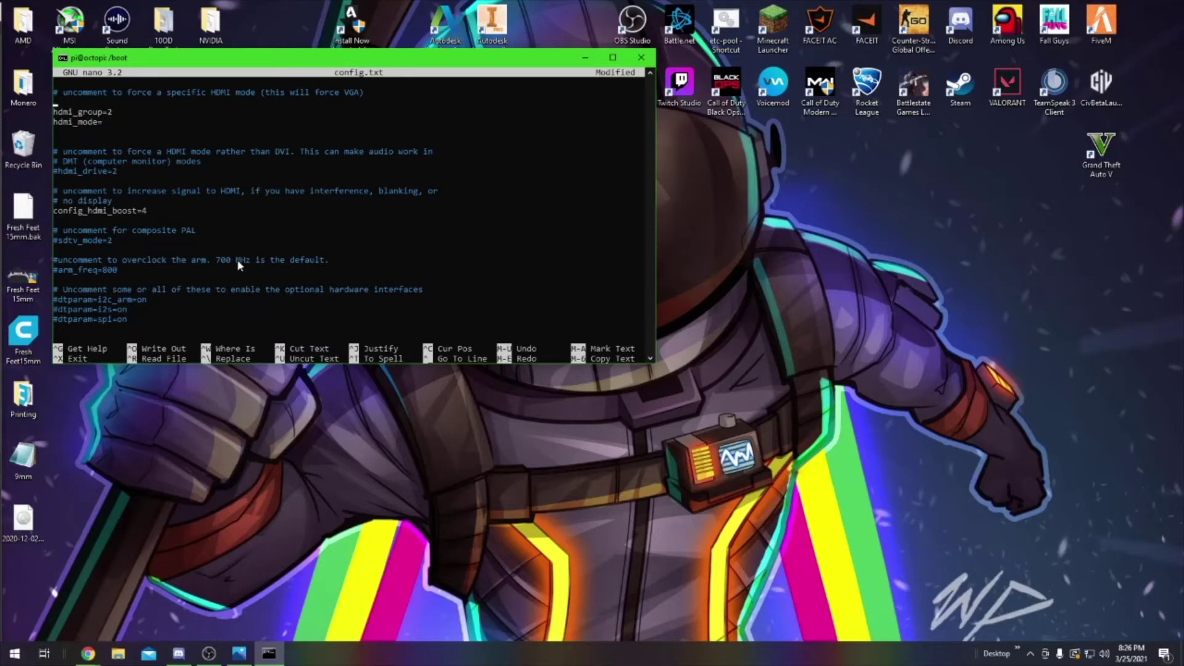
{"action": "type", "text": "max"}
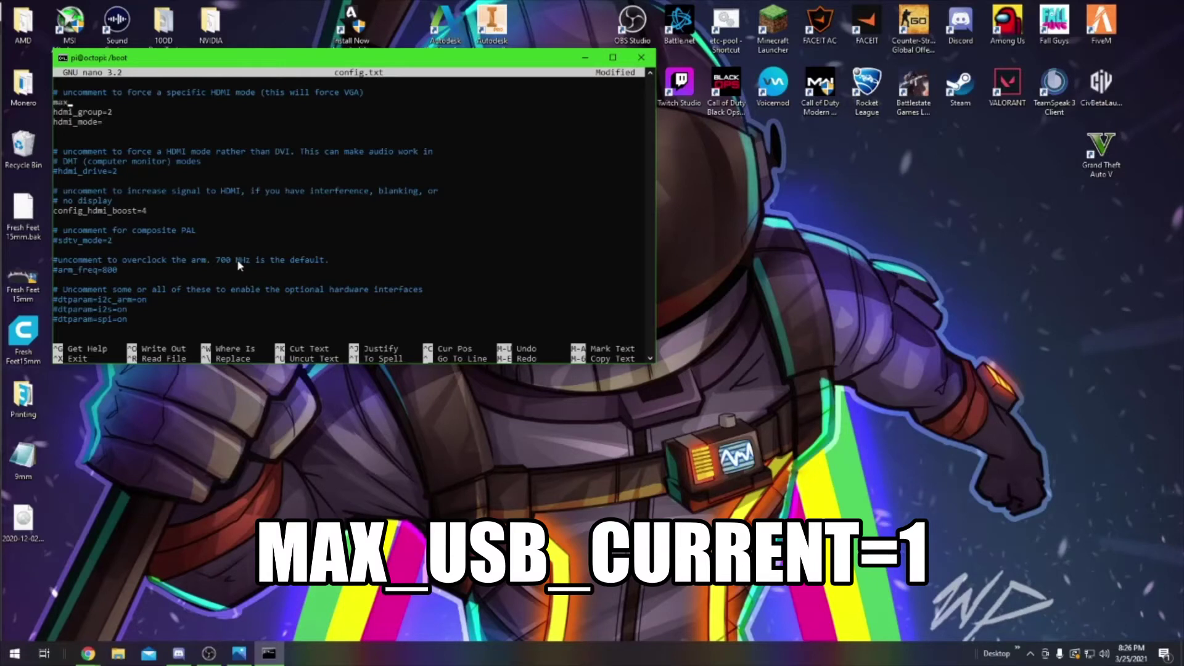
{"action": "type", "text": "_usb_cure"}
{"action": "type", "text": "ent=1"}
{"action": "key", "text": "Return"}
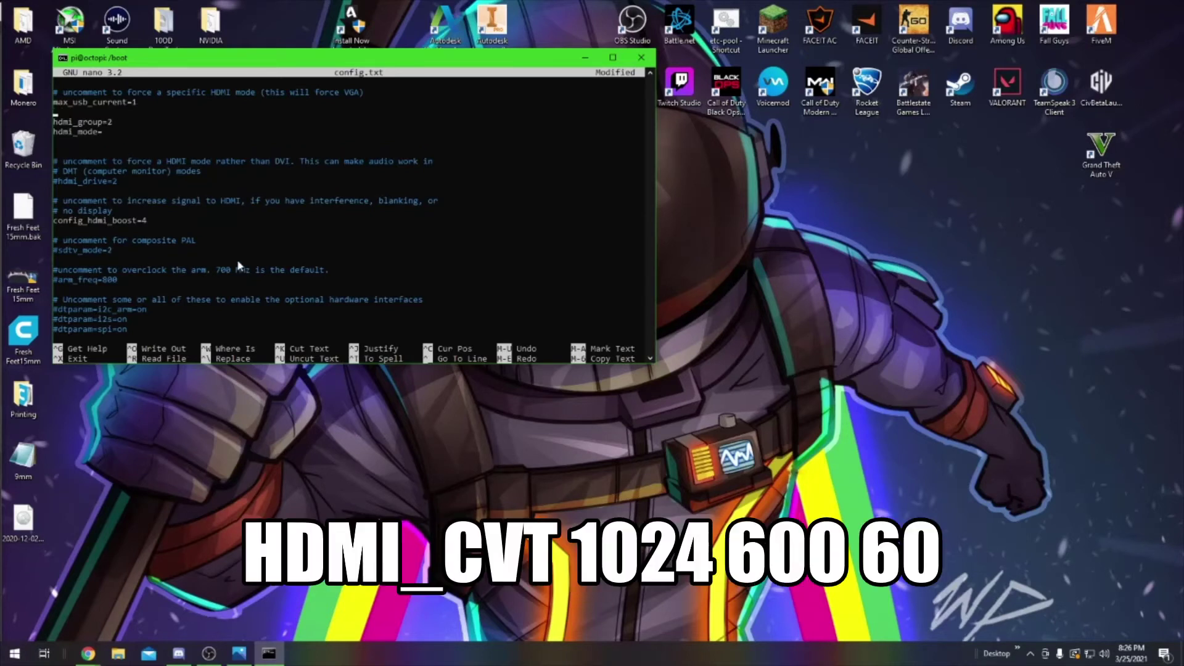
{"action": "type", "text": "hdmi_cvt 1024 600 60"}
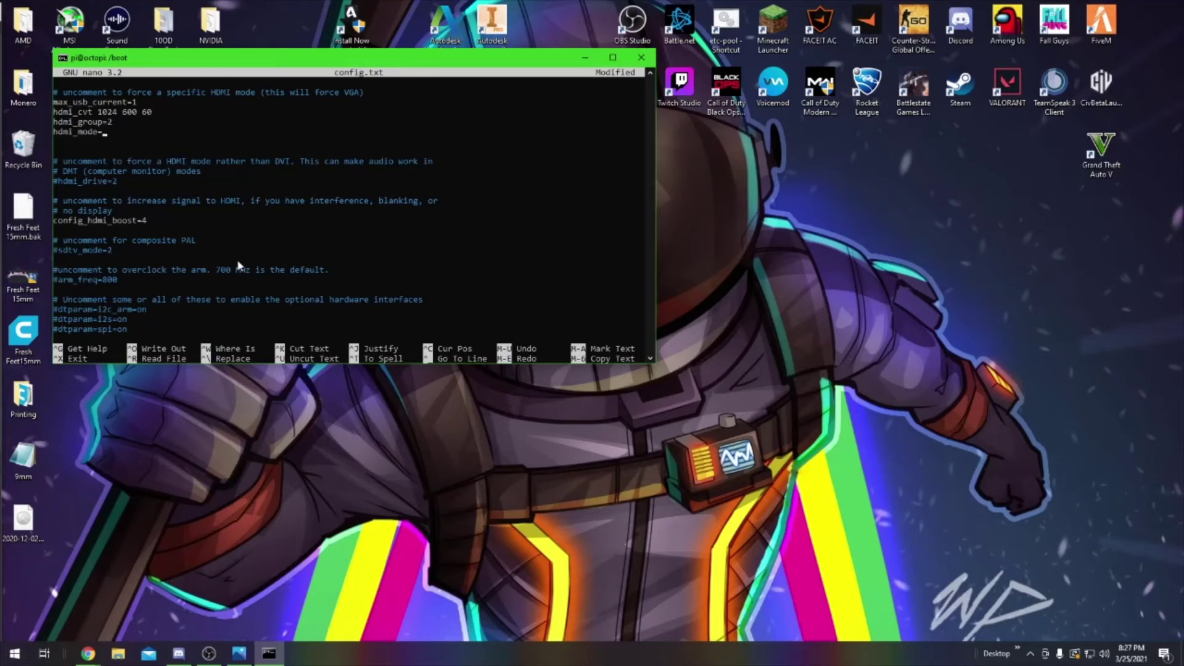
{"action": "type", "text": "87"}
{"action": "key", "text": "Return"}
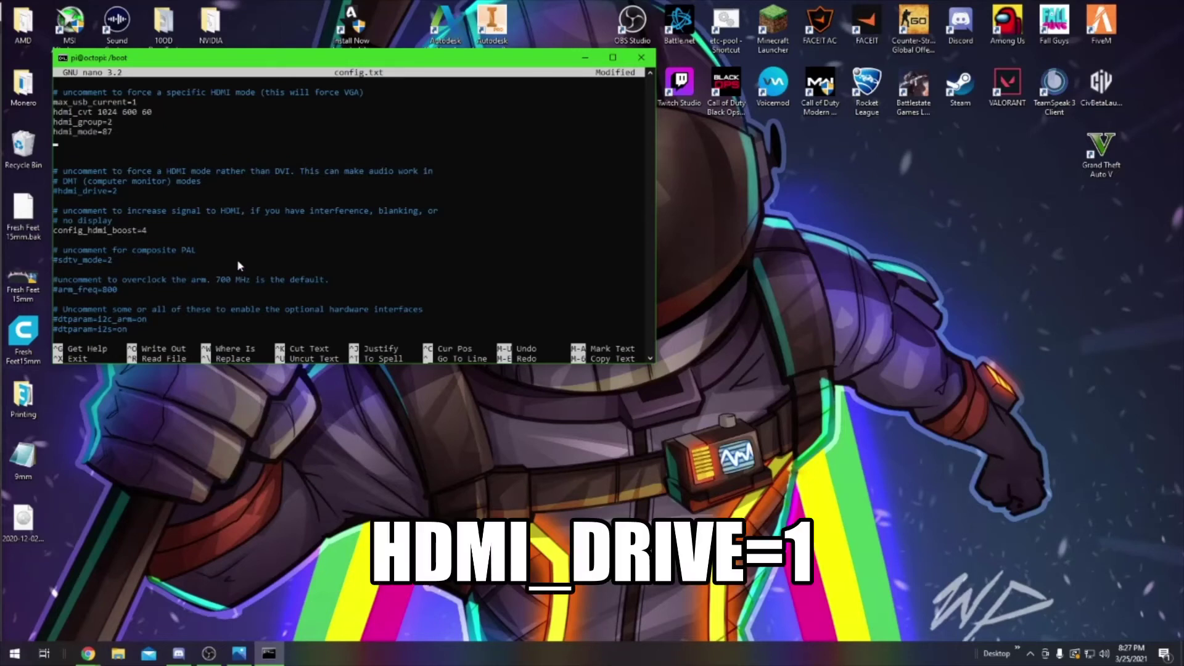
{"action": "type", "text": "hdmi_drive=1"}
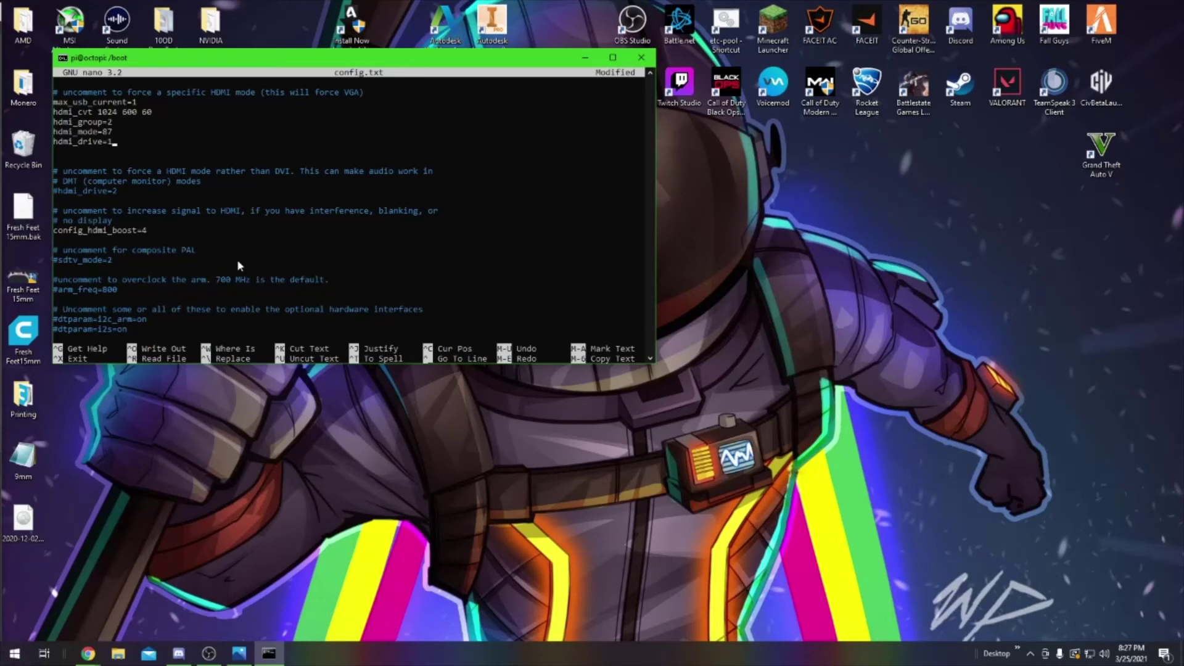
Write config.txt (74 lines), exit nano, and run sudo reboot on the Pi.
{"action": "key", "text": "ctrl+o"}
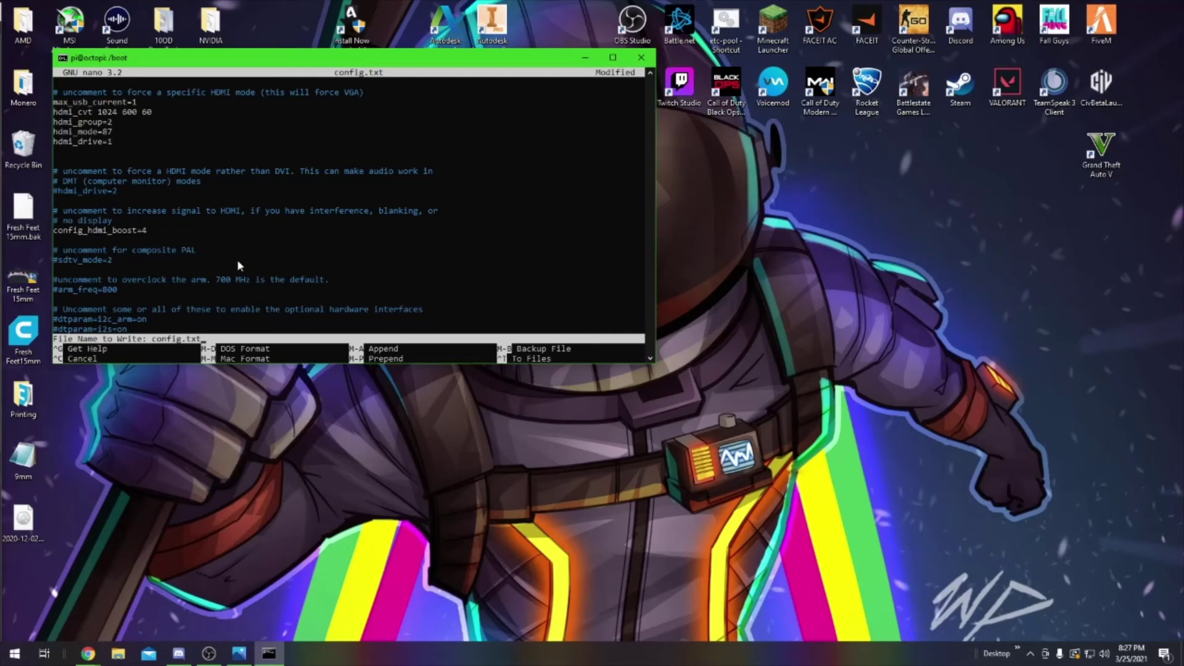
{"action": "key", "text": "Return"}
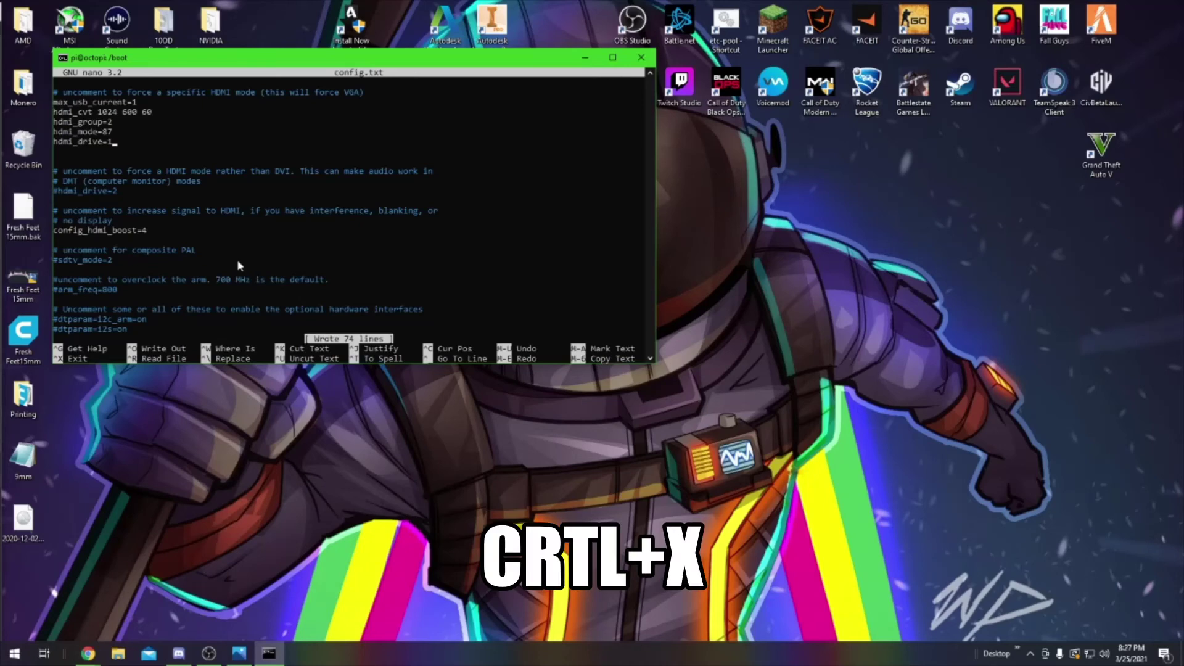
{"action": "key", "text": "ctrl+x"}
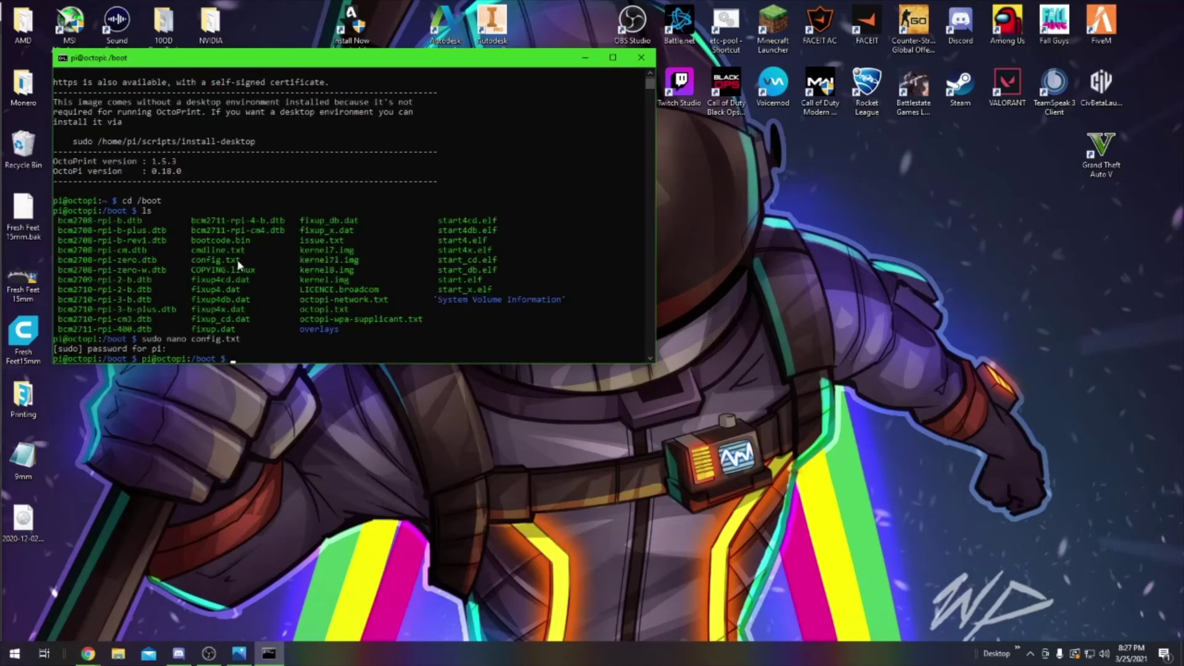
{"action": "type", "text": "sudo"}
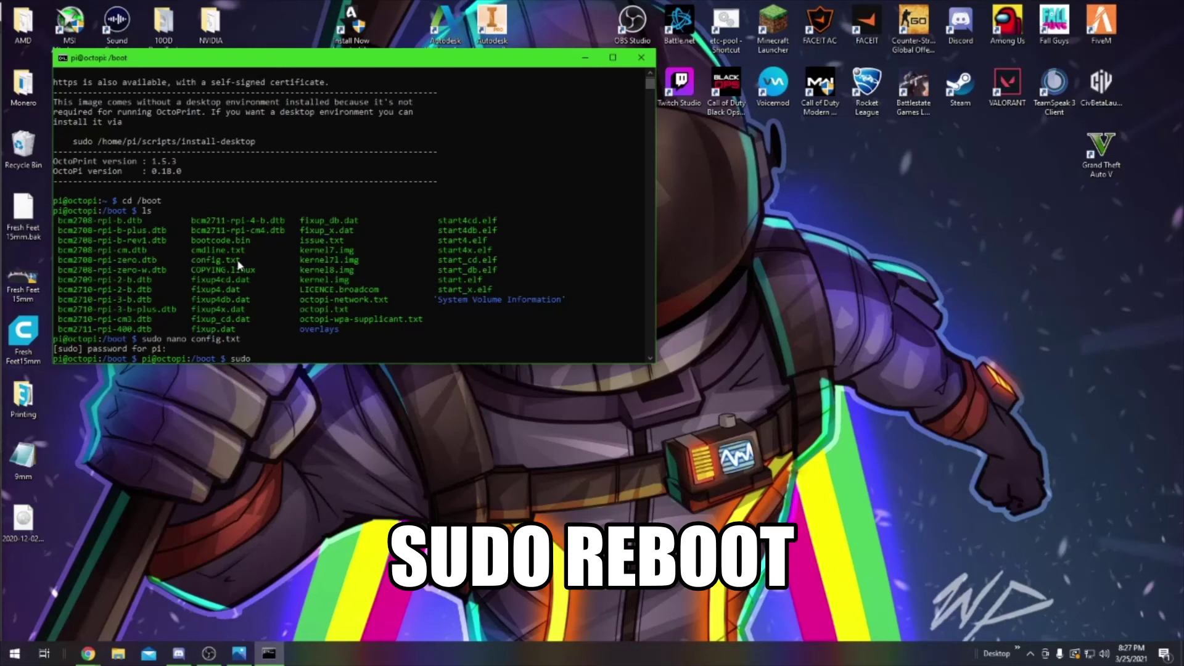
{"action": "type", "text": " reboo"}
{"action": "type", "text": "t"}
{"action": "key", "text": "Return"}
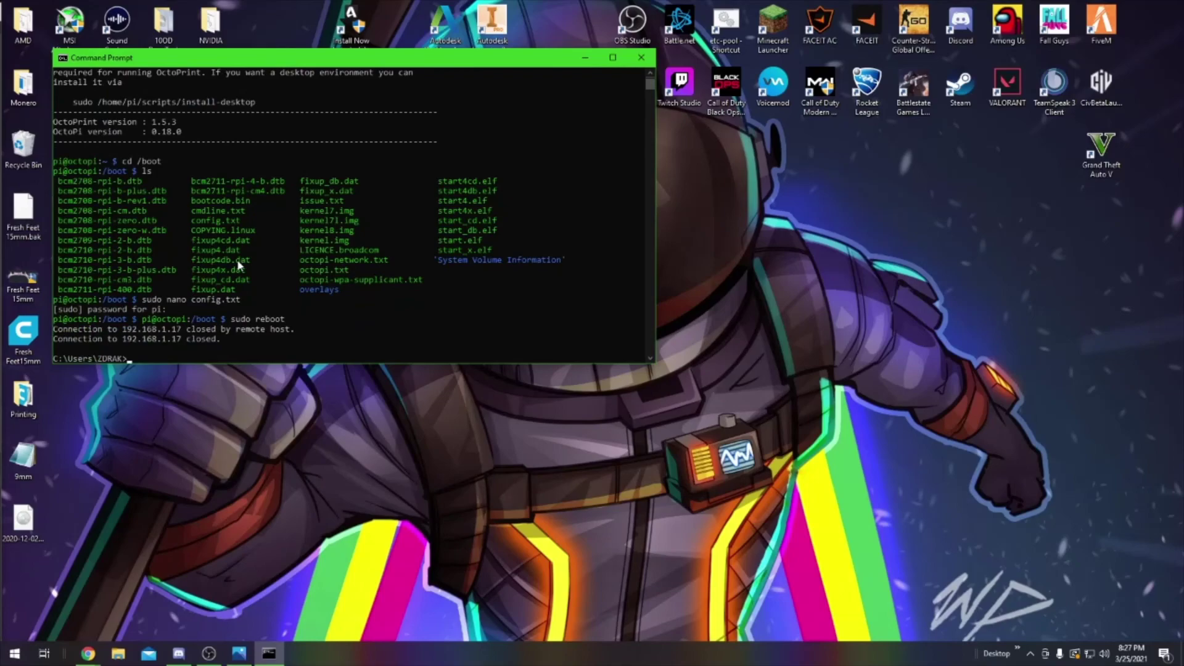